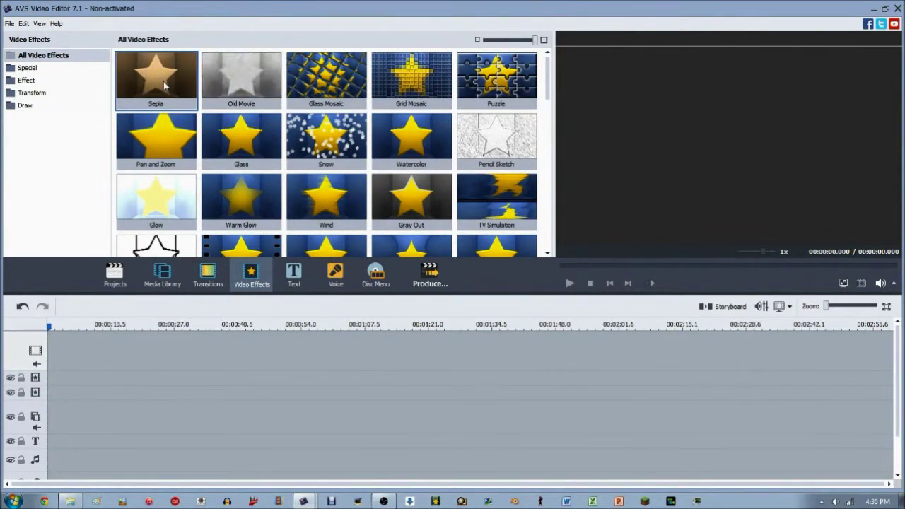
- Preview the Sepia and Old Movie effect samples in the Video Effects collection
click(164, 84)
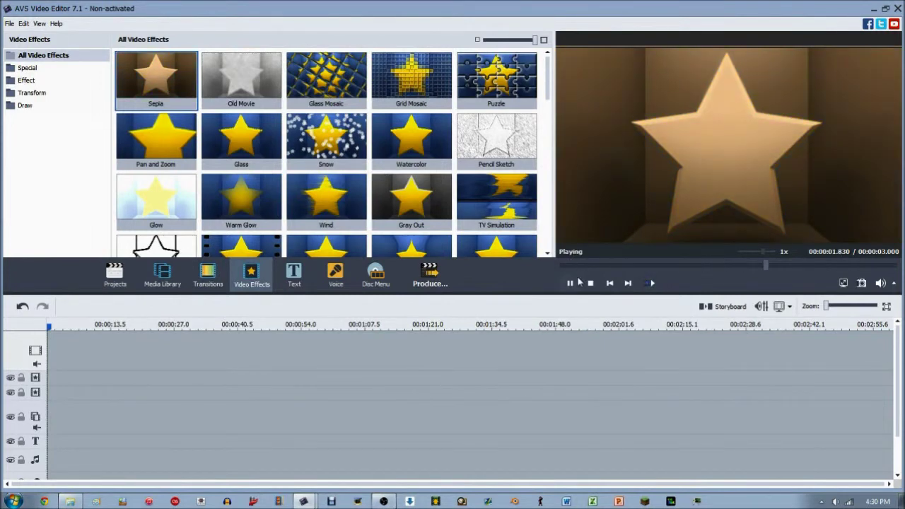
click(216, 90)
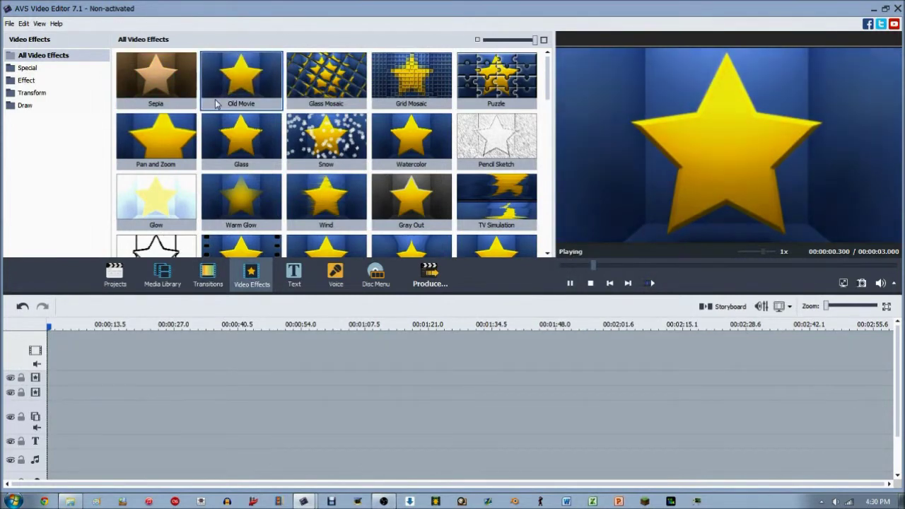
- Place the golden orange-and-green background clip at the start of the timeline
click(164, 282)
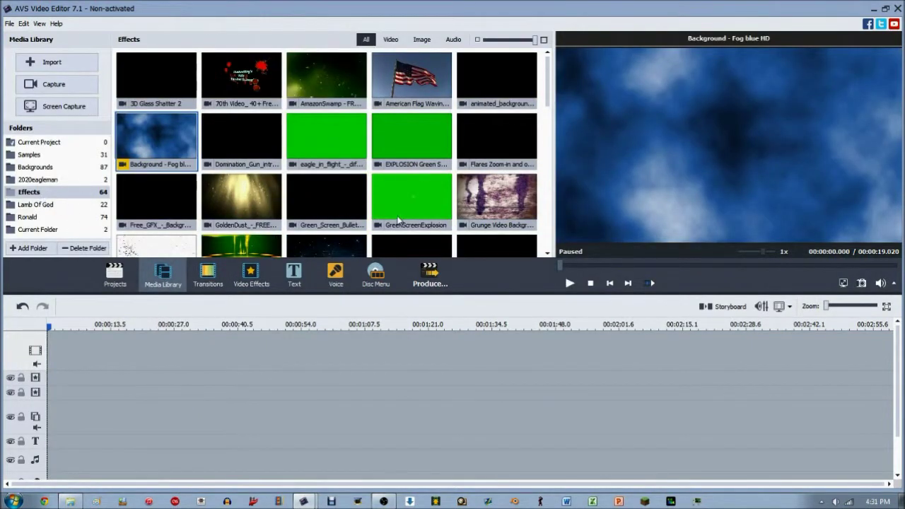
click(367, 221)
click(340, 247)
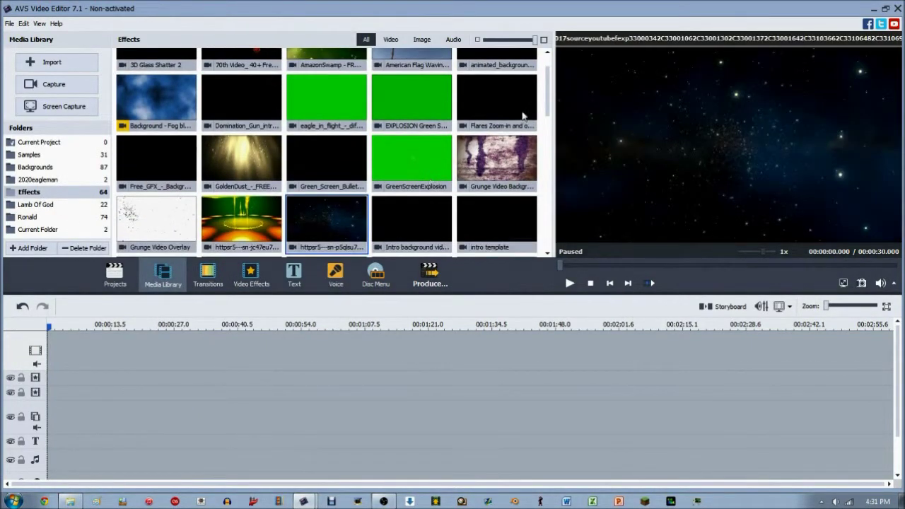
scroll(538, 127, down, 2)
click(272, 136)
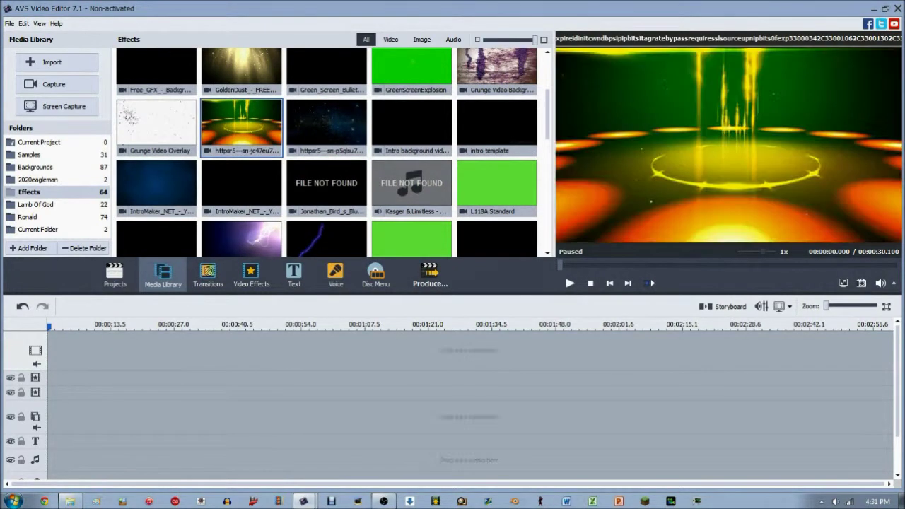
drag(273, 136, 158, 358)
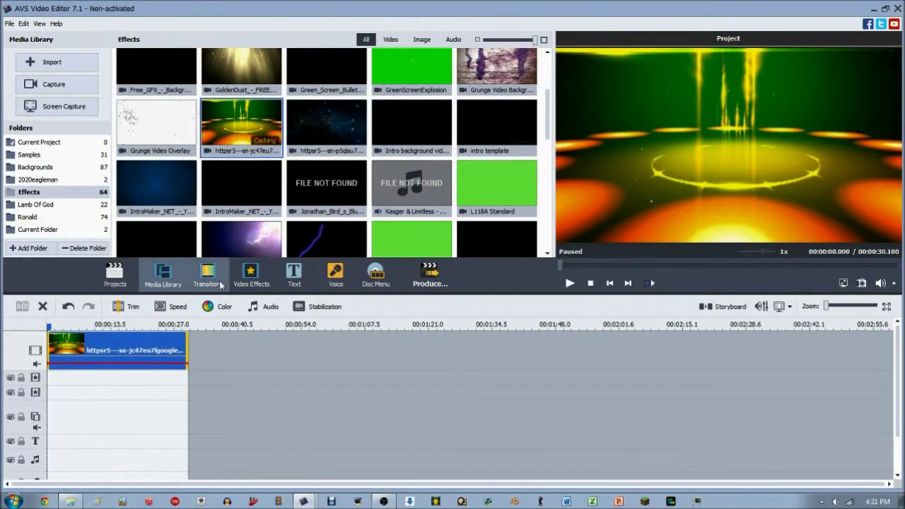
- Drag the Old Movie effect from the Video Effects gallery onto the effects track
click(251, 276)
click(256, 84)
drag(256, 84, 106, 382)
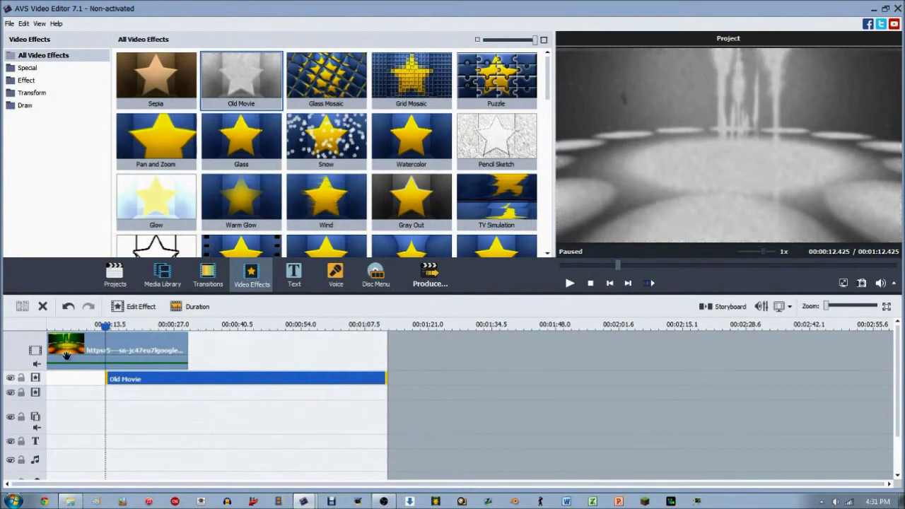
- Scrub and play back the clip to check the Old Movie effect
mouse_move(104, 324)
mouse_down()
mouse_move(90, 325)
mouse_move(119, 324)
mouse_move(104, 327)
mouse_up()
key(space)
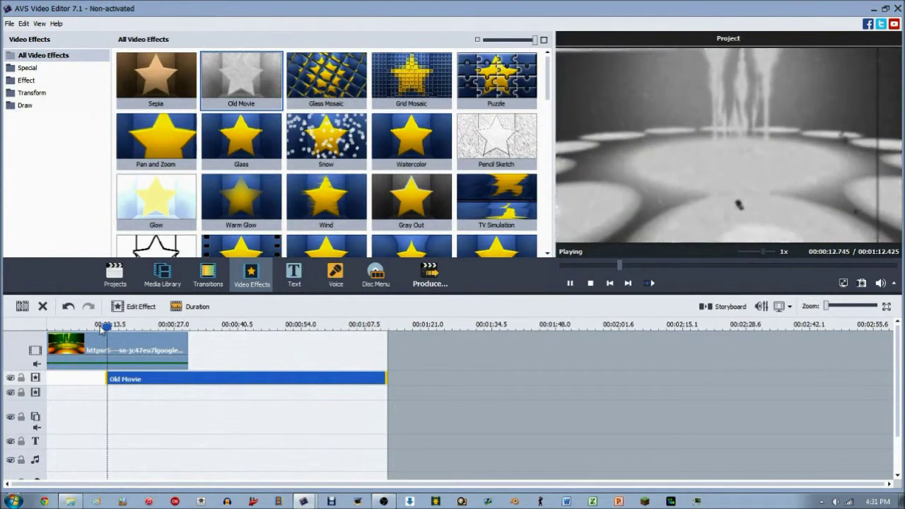
key(space)
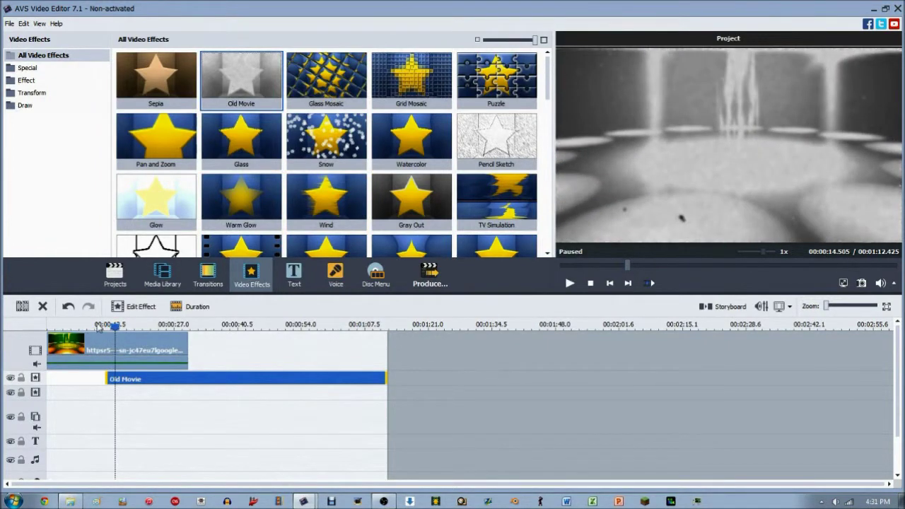
- Move the Old Movie bar to the timeline start, shorten it, and delay its start
drag(259, 379, 201, 381)
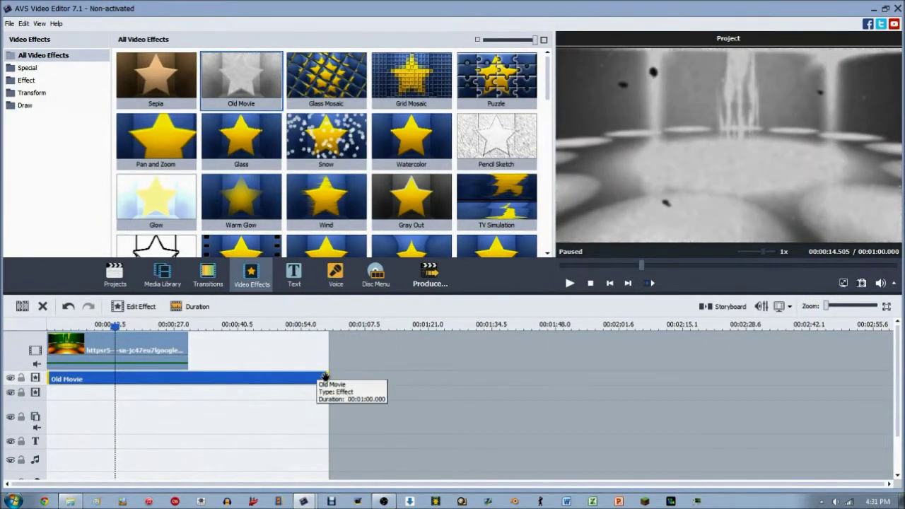
drag(327, 376, 162, 377)
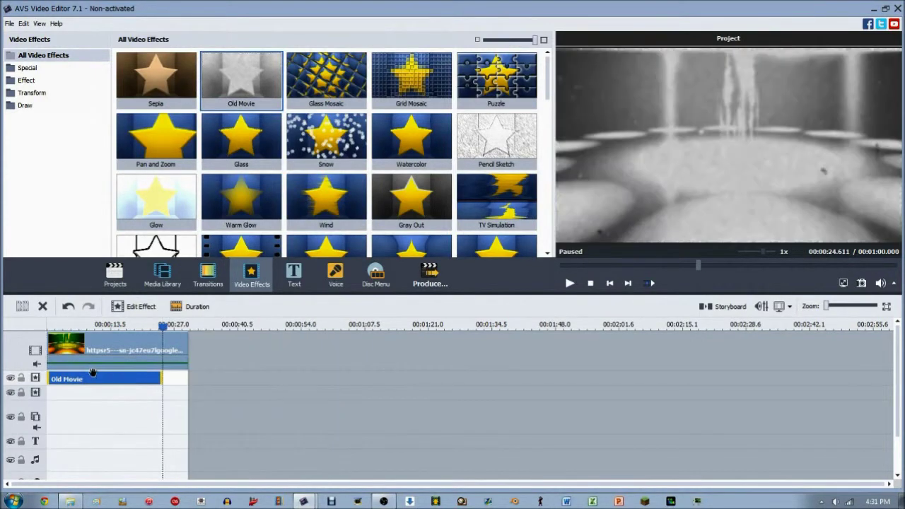
drag(47, 379, 92, 379)
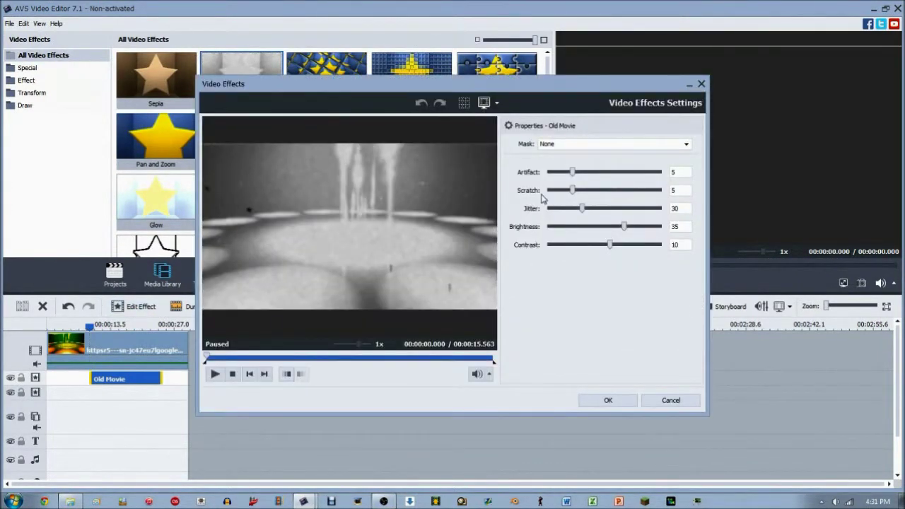
- Try the Rectangle, Ellipse and Polygon masks, then set Mask back to None
click(573, 145)
click(574, 172)
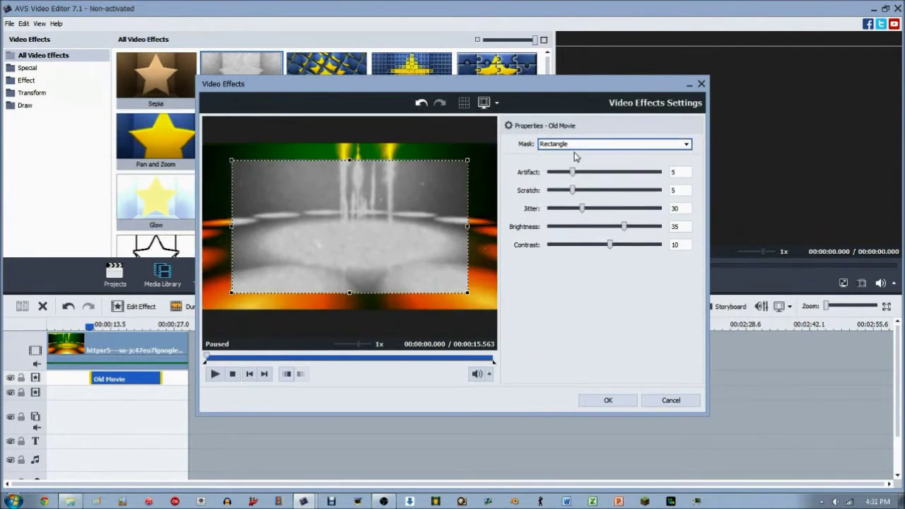
click(575, 146)
click(574, 185)
click(575, 145)
click(574, 198)
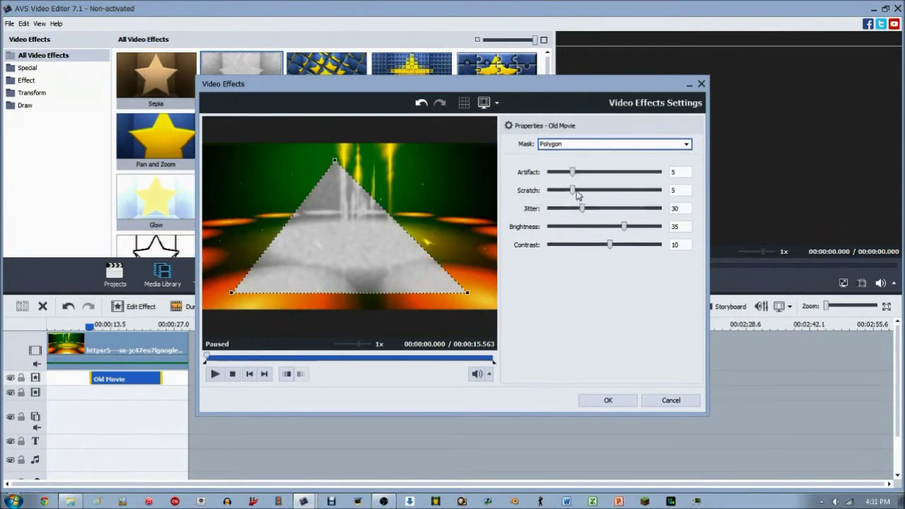
click(571, 145)
click(574, 162)
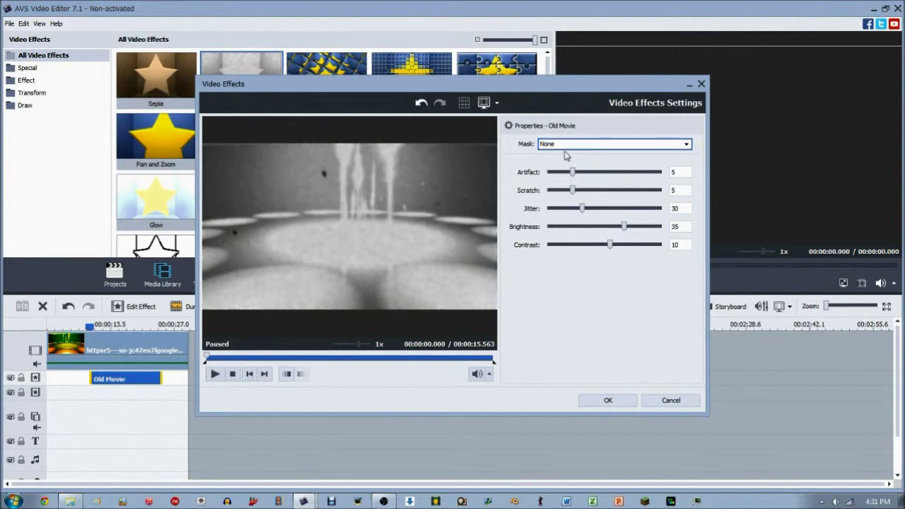
- Apply a Rectangle mask and resize it over the frame's right part using the grid
click(565, 145)
click(566, 171)
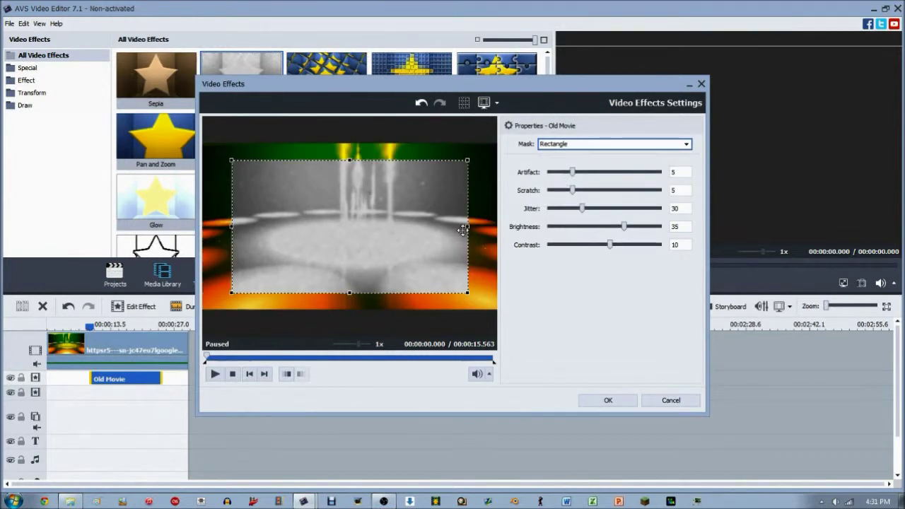
drag(468, 227, 498, 228)
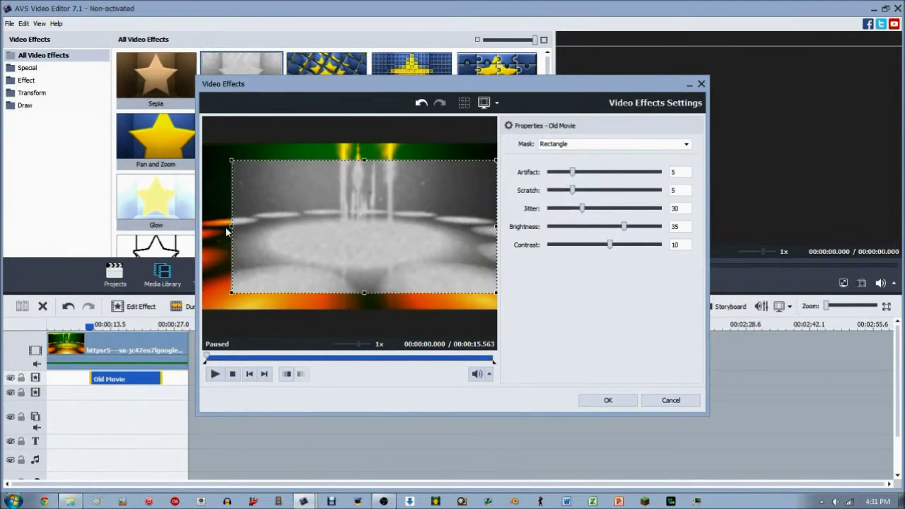
click(464, 102)
drag(234, 234, 388, 240)
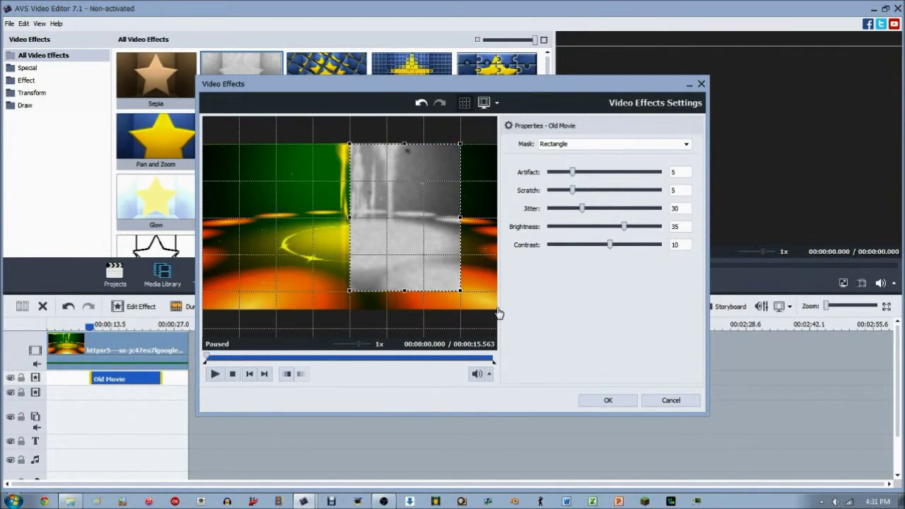
click(569, 145)
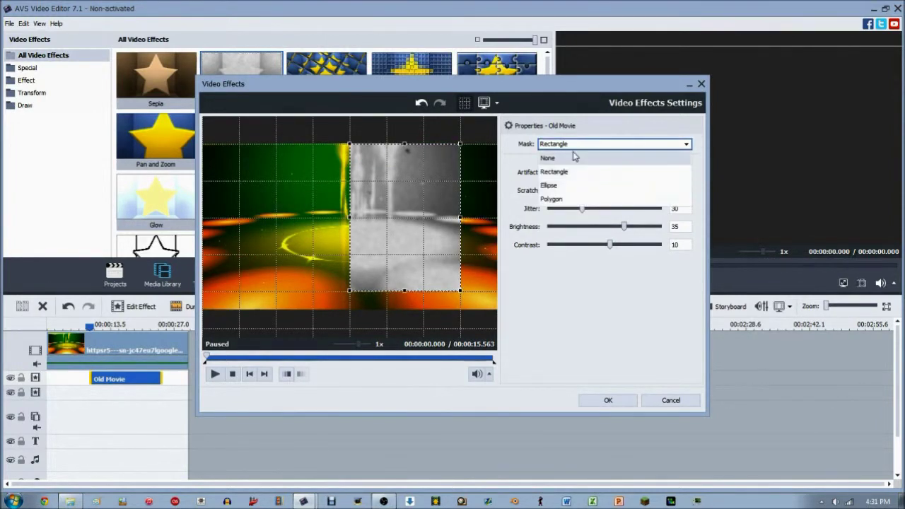
click(464, 104)
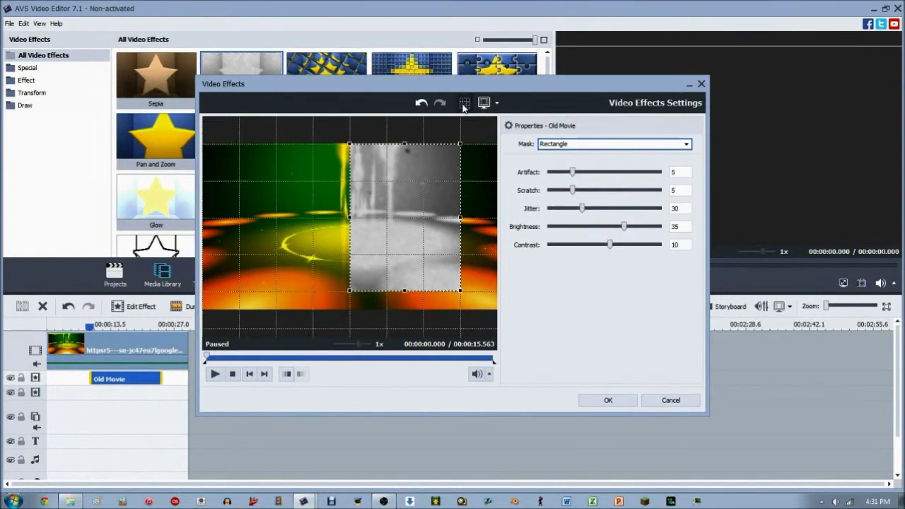
click(464, 104)
drag(464, 298, 497, 314)
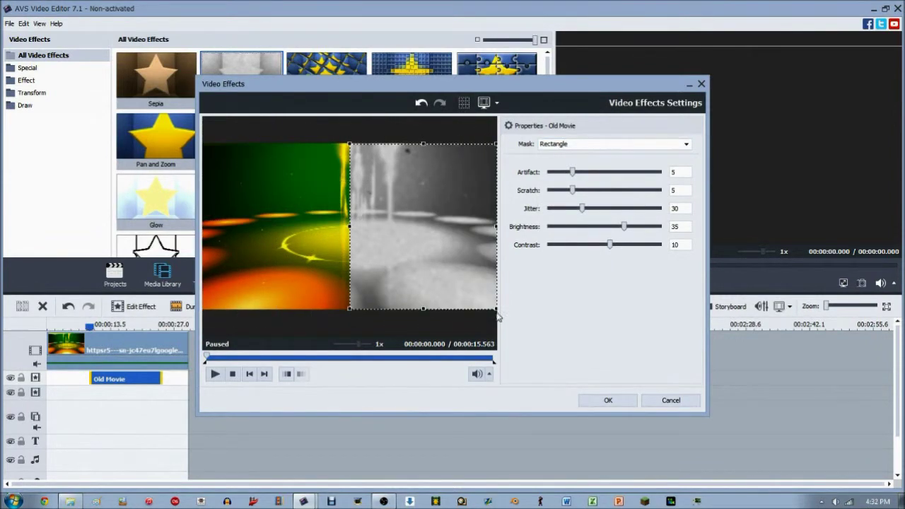
- Set Artifact to 9, then cancel the effect setting changes
click(612, 172)
click(598, 171)
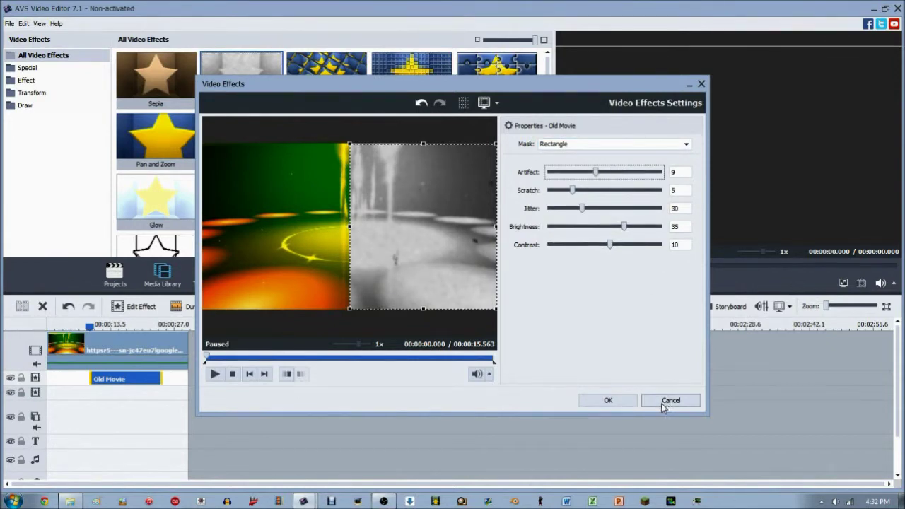
click(664, 402)
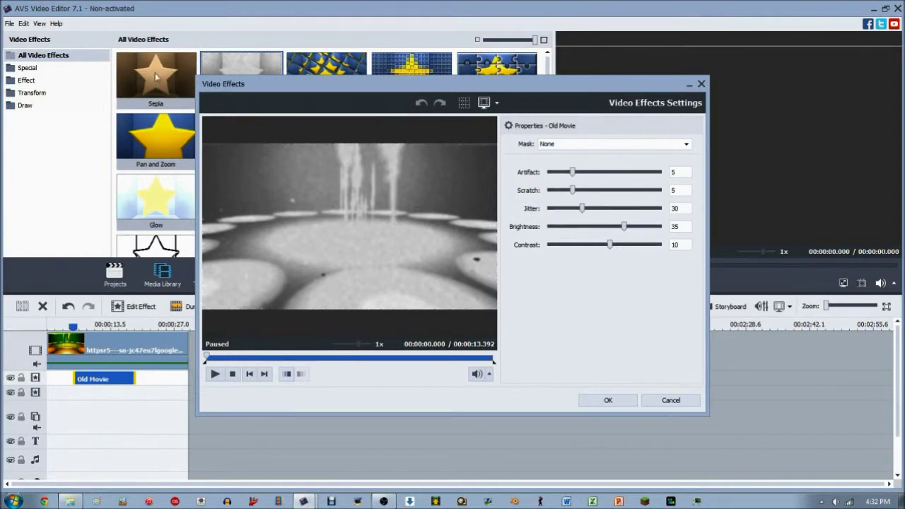
- Reapply a Rectangle mask and position it over the right half, top to bottom
click(543, 146)
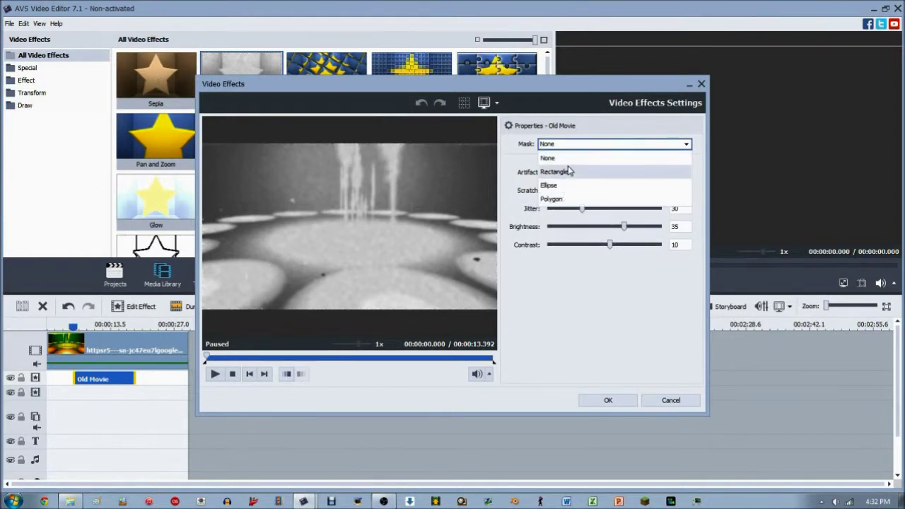
click(572, 172)
drag(464, 253, 454, 189)
drag(468, 270, 473, 311)
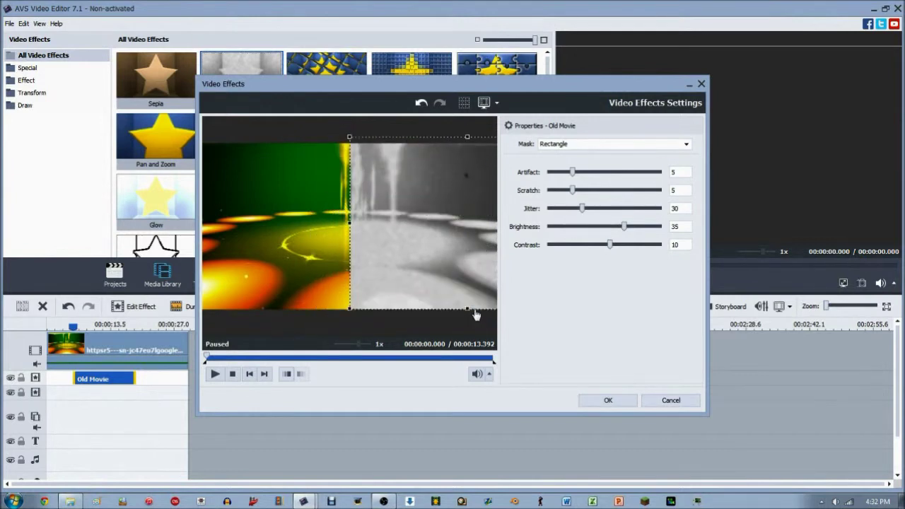
drag(459, 229, 464, 232)
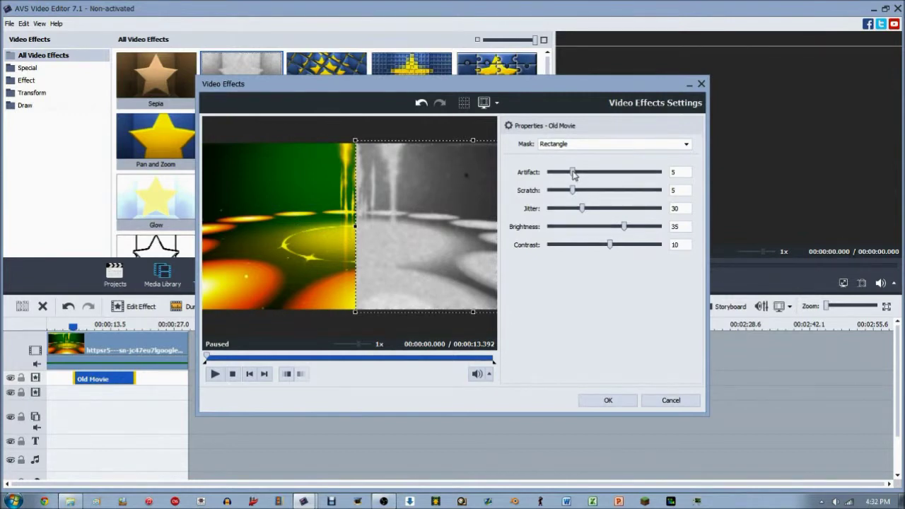
- Set the Old Movie Artifact slider to 20 and Scratch to 16
drag(574, 175, 677, 185)
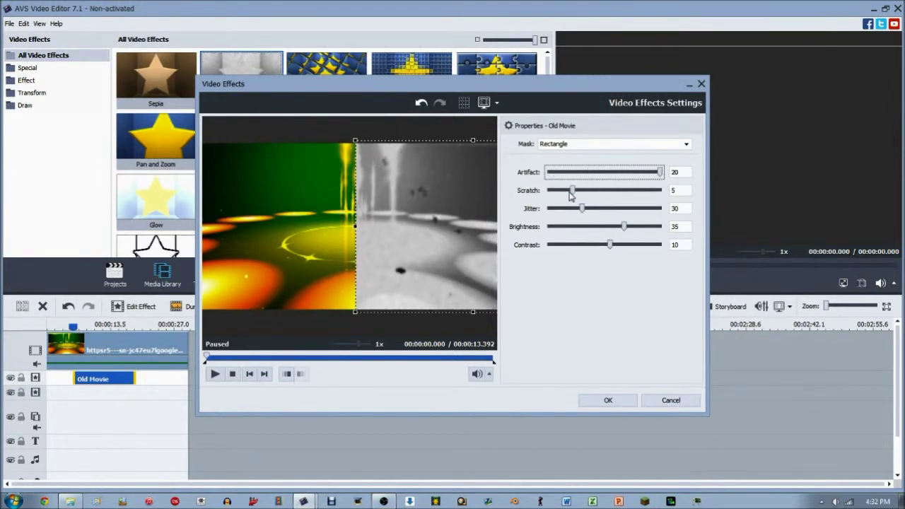
drag(577, 193, 638, 193)
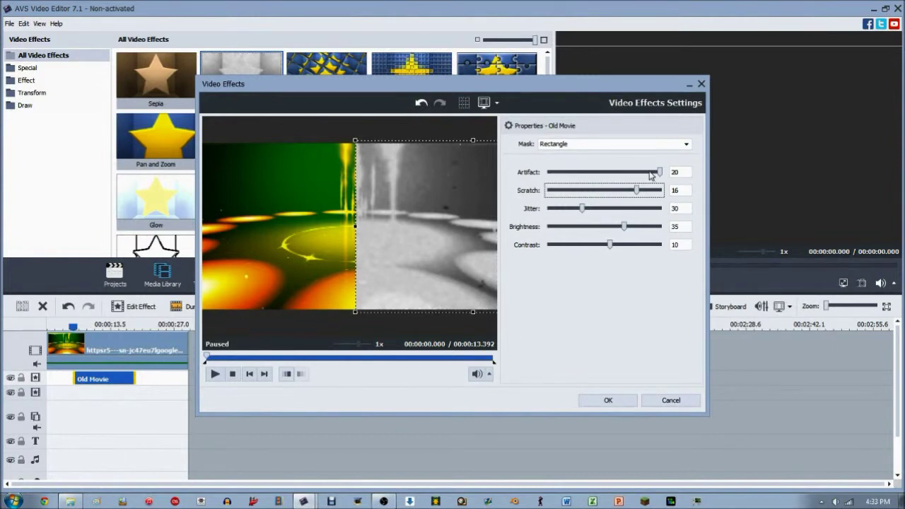
- Test a lower Scratch value, then push Scratch to its maximum of 20
mouse_move(638, 195)
mouse_down()
mouse_move(658, 193)
mouse_move(621, 193)
mouse_up()
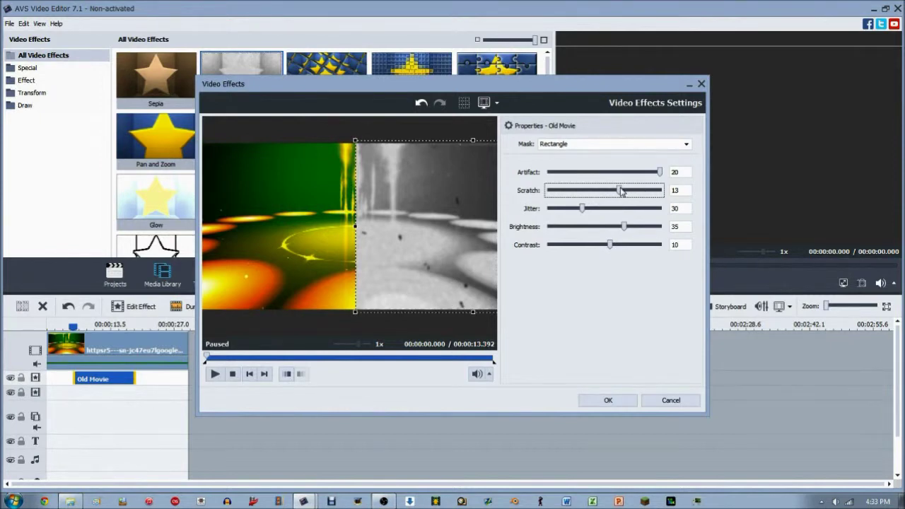
drag(621, 192, 674, 198)
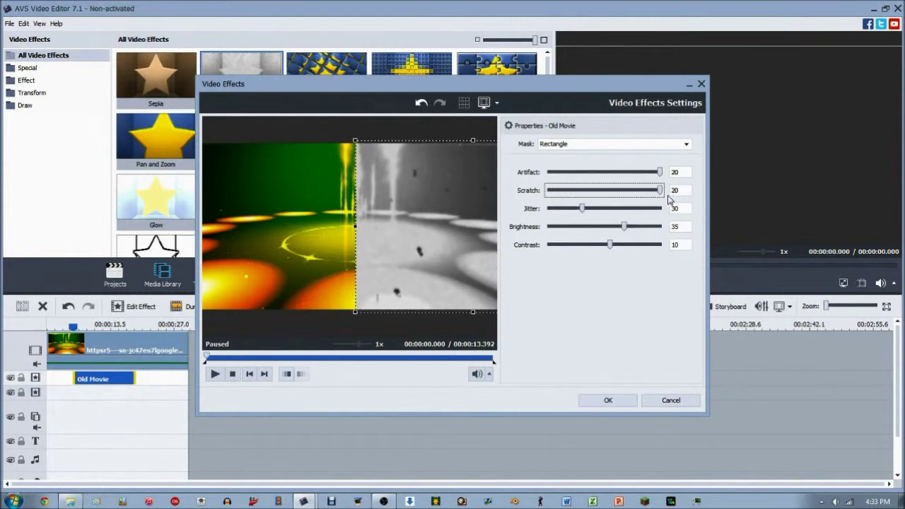
click(676, 191)
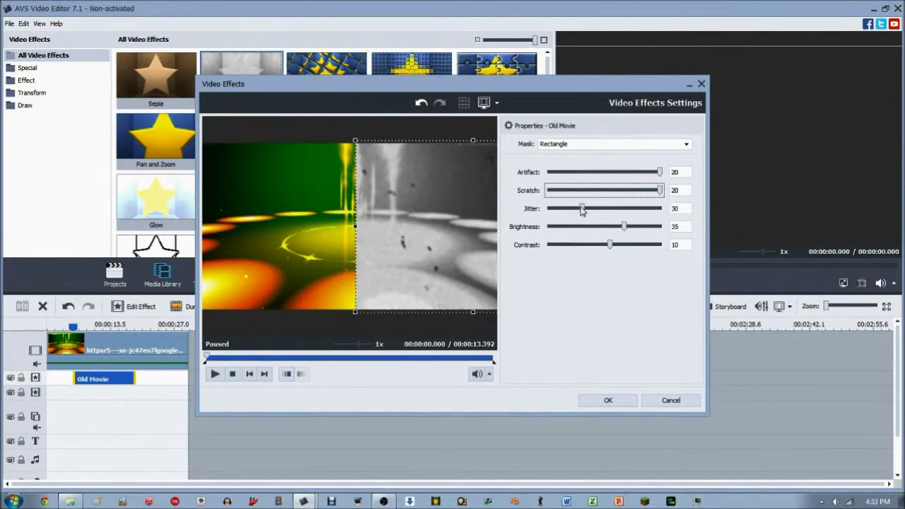
- Raise Jitter to 100 and test Brightness extremes, settling near -33
drag(584, 210, 696, 209)
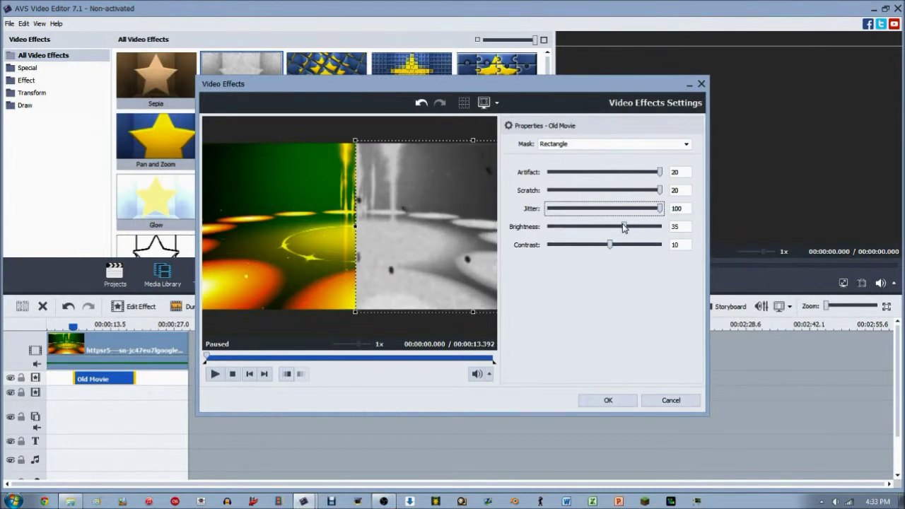
drag(624, 227, 677, 227)
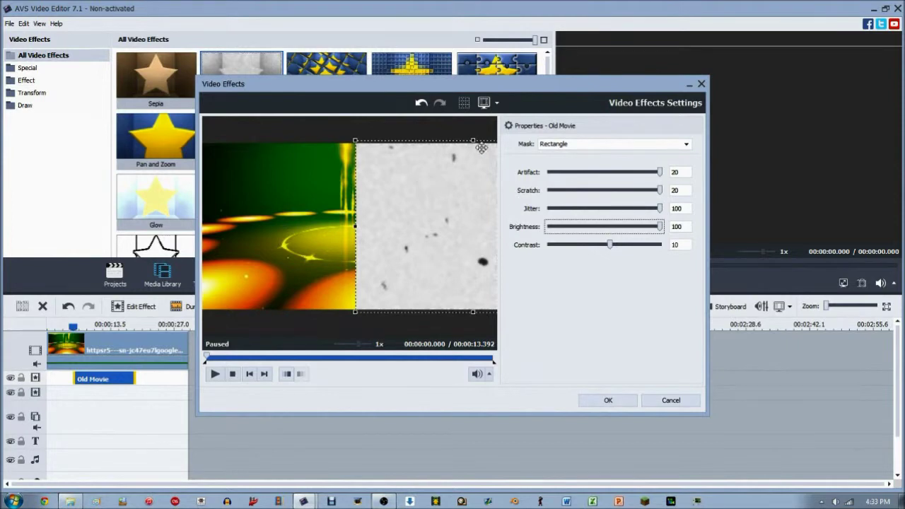
drag(661, 228, 531, 232)
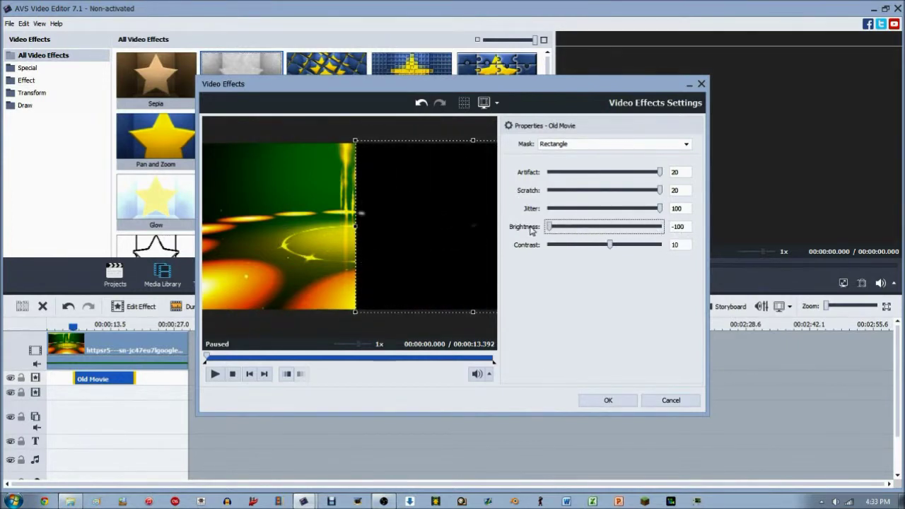
drag(550, 227, 584, 229)
- Enter Brightness 35 and Contrast 10, then confirm the Old Movie settings with OK
double_click(680, 226)
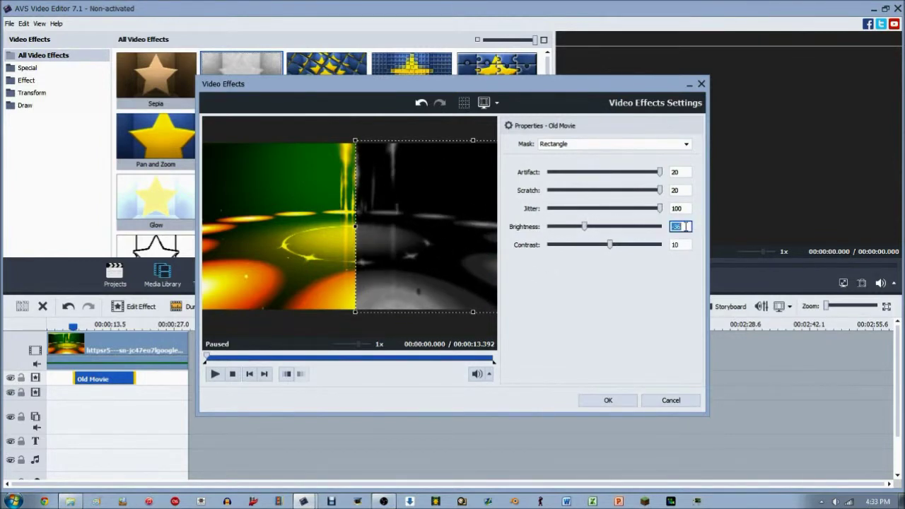
text(35)
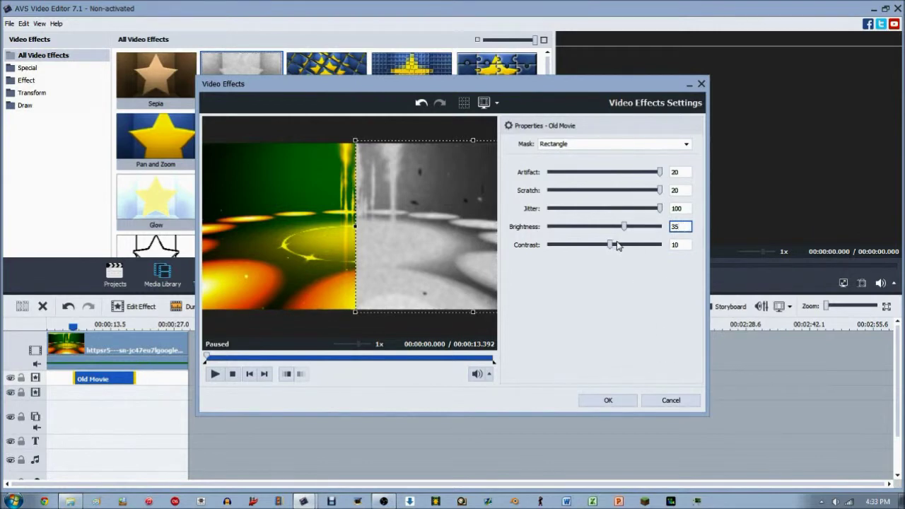
mouse_move(612, 246)
mouse_down()
mouse_move(675, 254)
mouse_move(546, 256)
mouse_move(652, 249)
mouse_move(613, 247)
mouse_up()
double_click(672, 247)
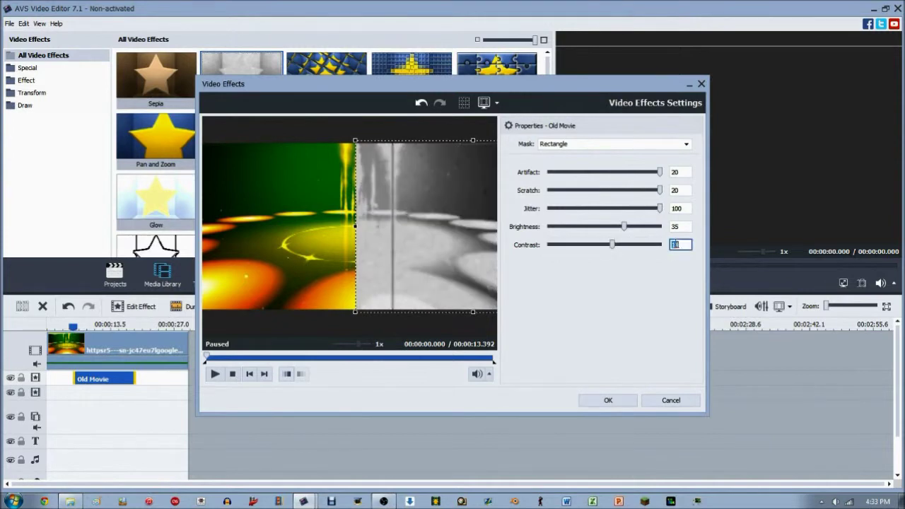
text(14)
key(BackSpace)
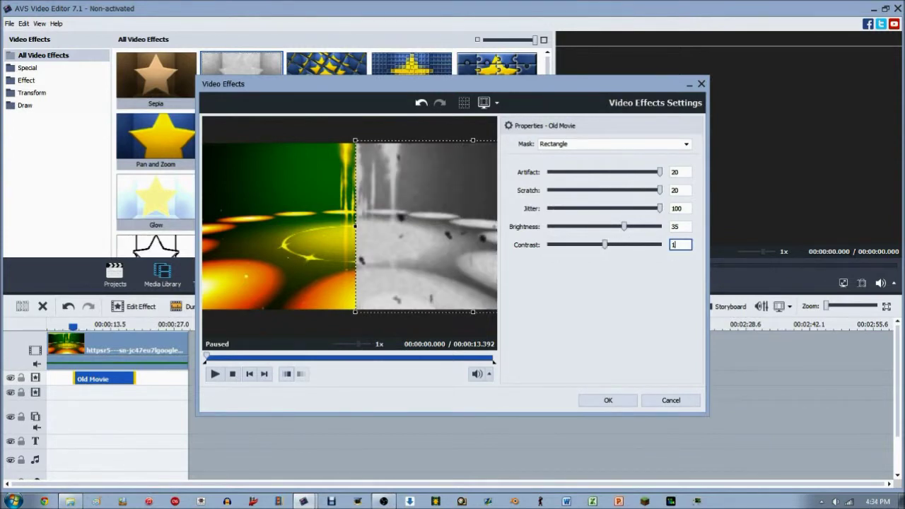
text(0)
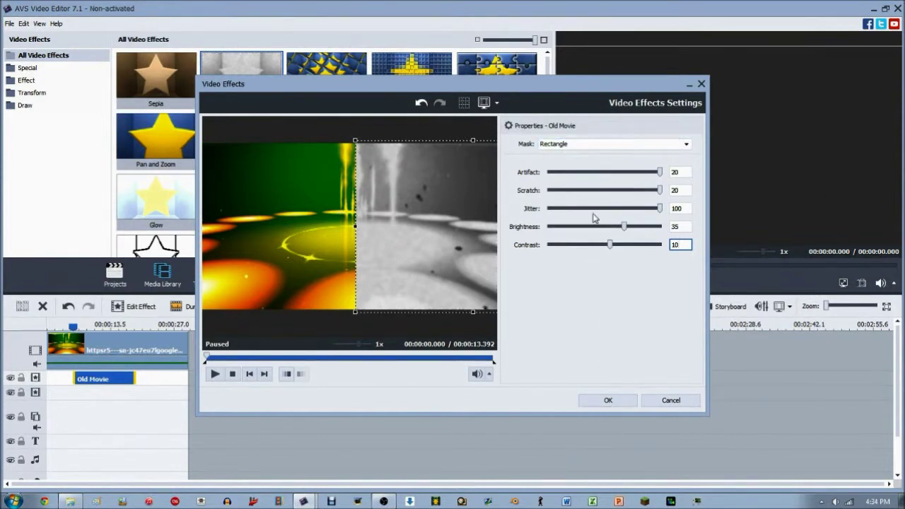
click(608, 401)
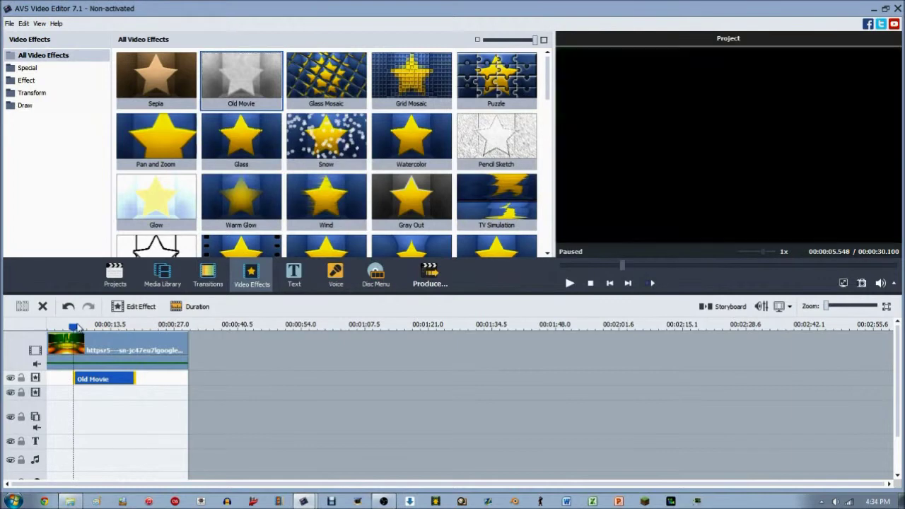
- Play and pause the preview to check the effect, then reopen the Old Movie settings
key(space)
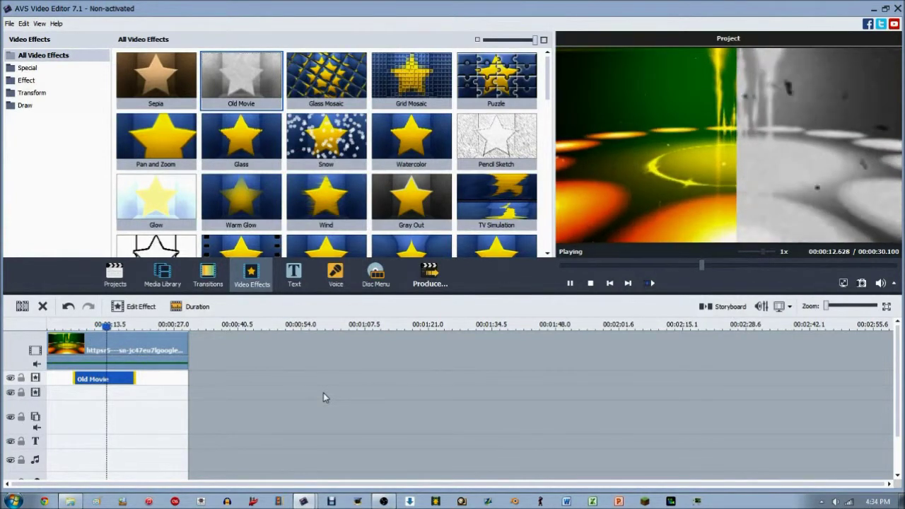
key(space)
click(139, 305)
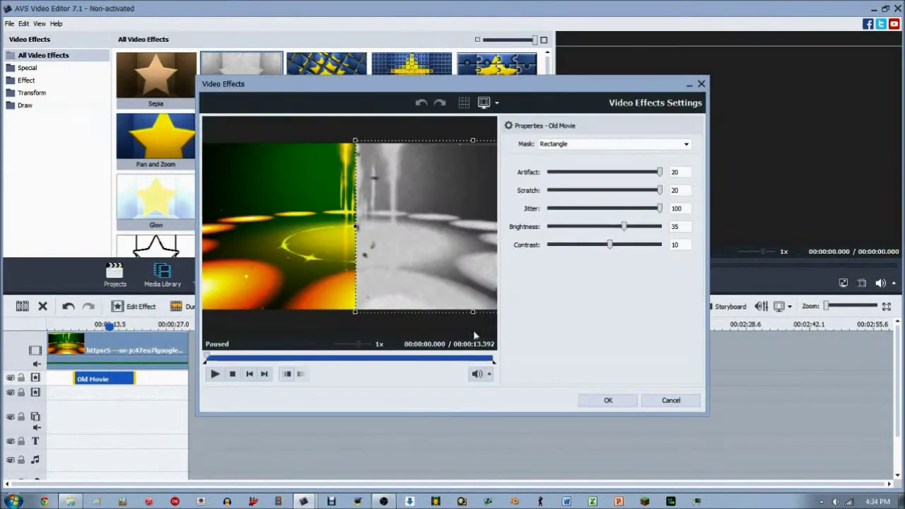
- Stretch the Old Movie effect full-frame with Mask set to None, apply it, and play the clip
drag(357, 234, 205, 243)
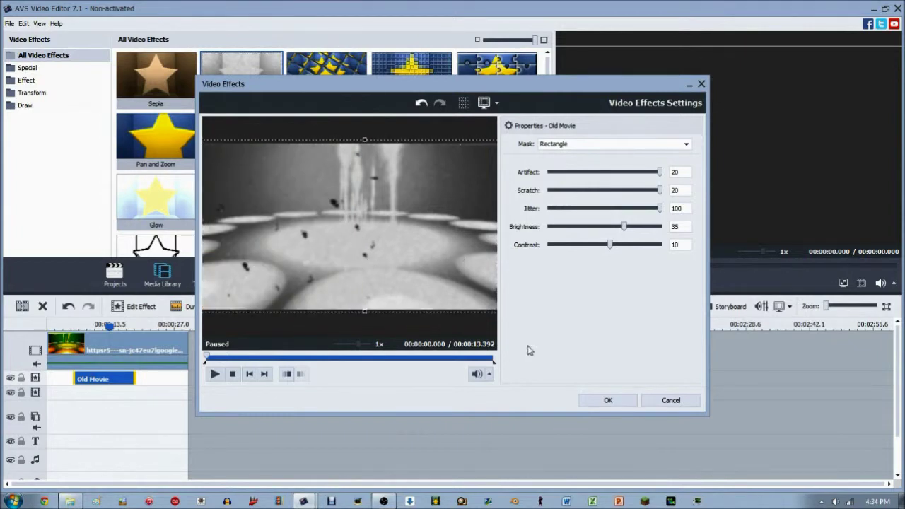
click(575, 143)
click(577, 153)
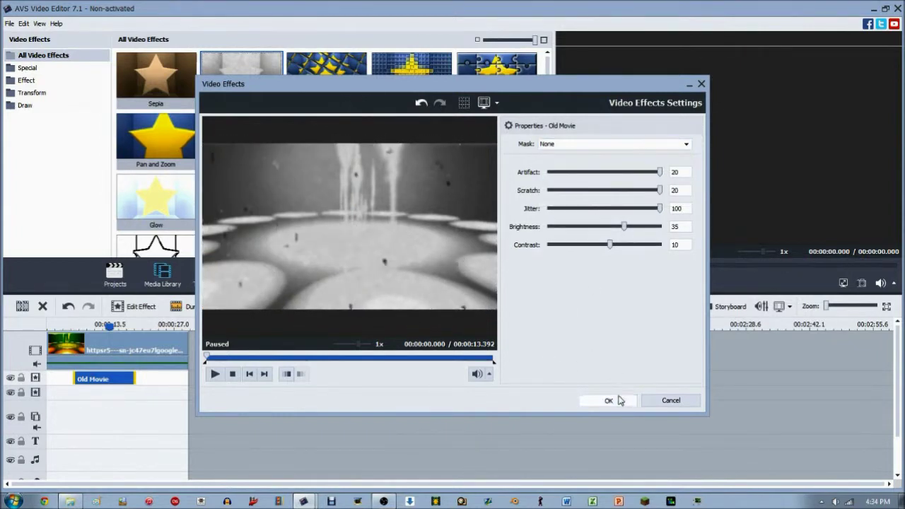
click(619, 400)
click(65, 325)
key(space)
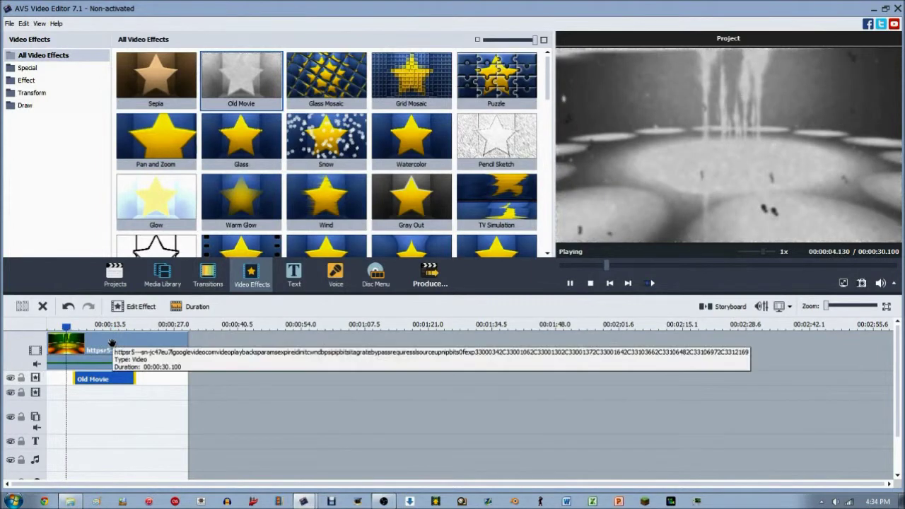
- Play the full-frame effect from about 4 seconds, then reopen the Old Movie settings with Edit Effect
click(66, 325)
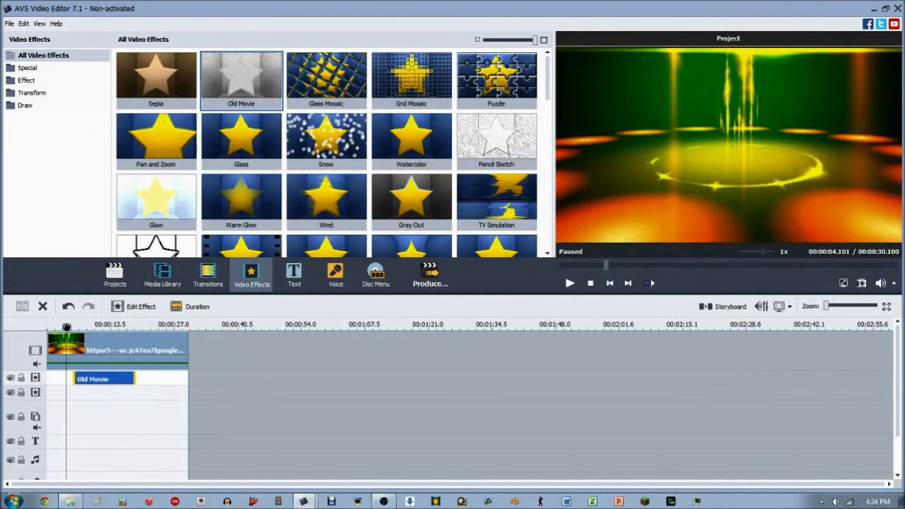
key(space)
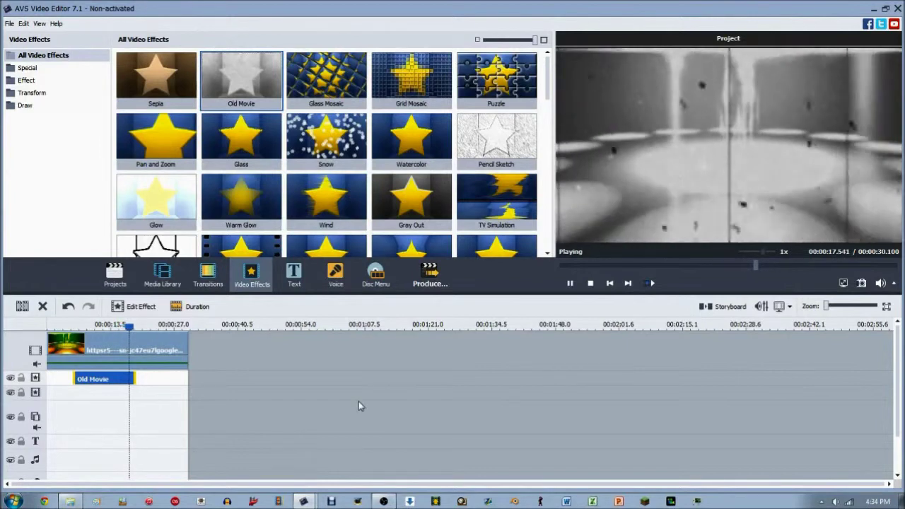
click(136, 307)
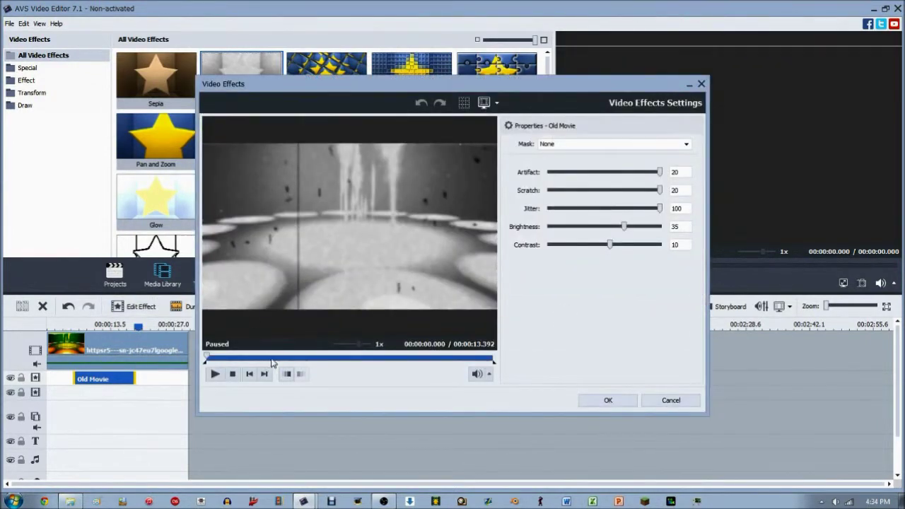
- Add an Old Movie fade-in ending near 3 seconds and a fade-out starting near 10.5 seconds
click(273, 359)
click(288, 375)
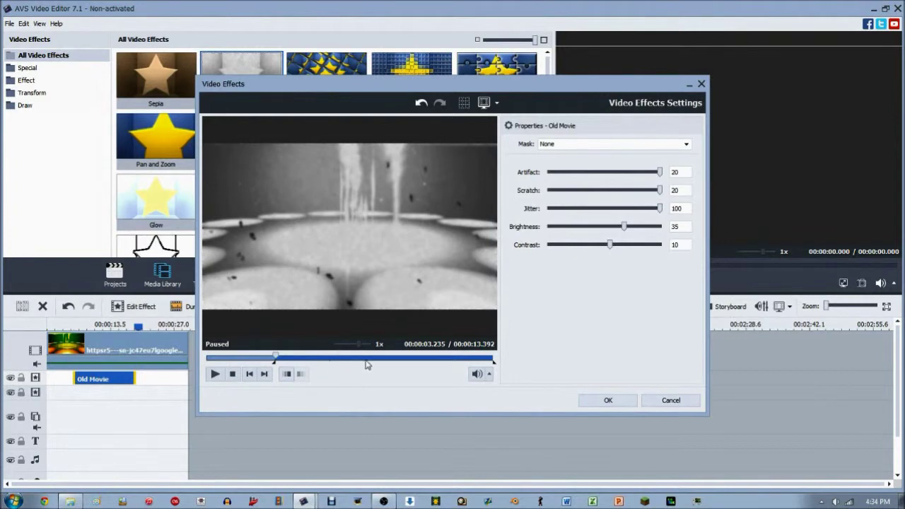
click(413, 359)
click(300, 373)
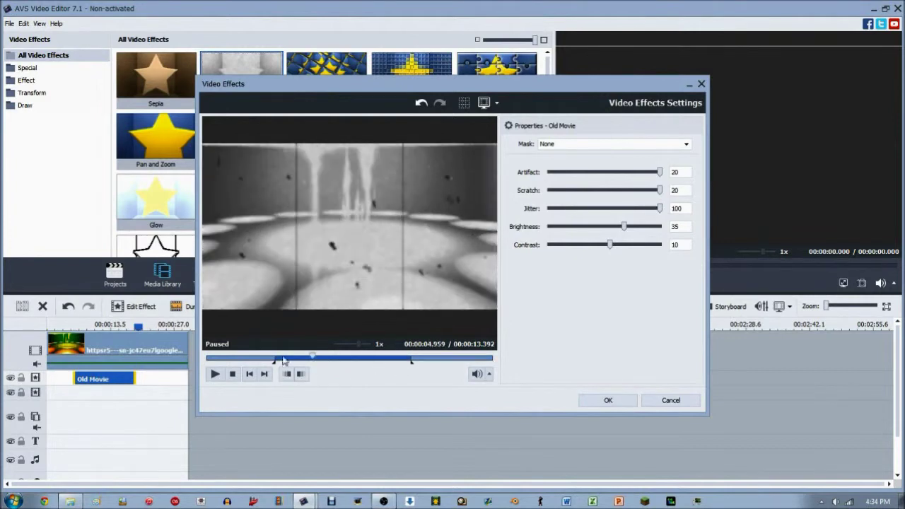
- Scrub the effect preview across the fade-in and toward the fade-out to check them
drag(310, 359, 267, 354)
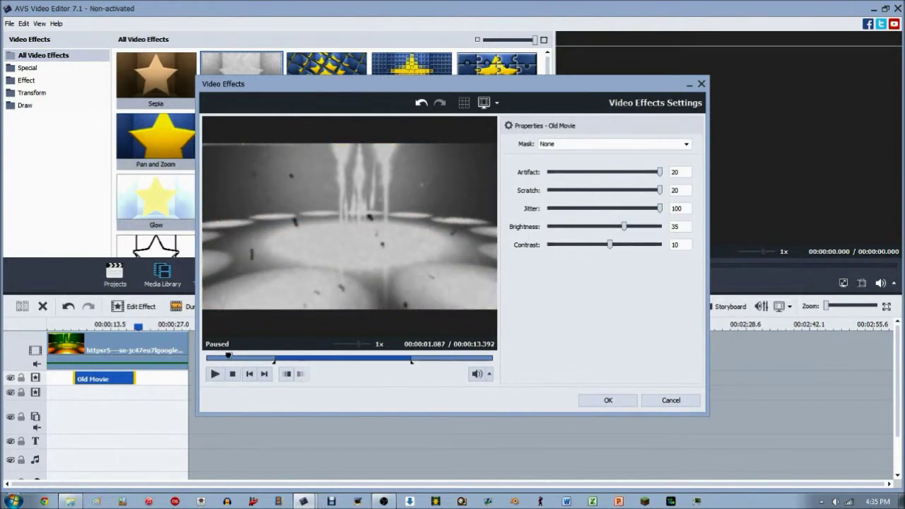
drag(228, 355, 275, 353)
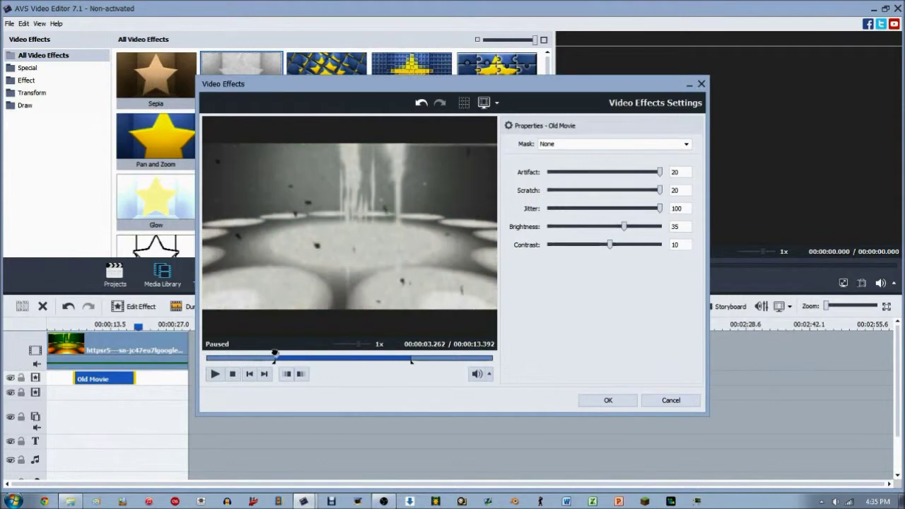
drag(410, 360, 412, 360)
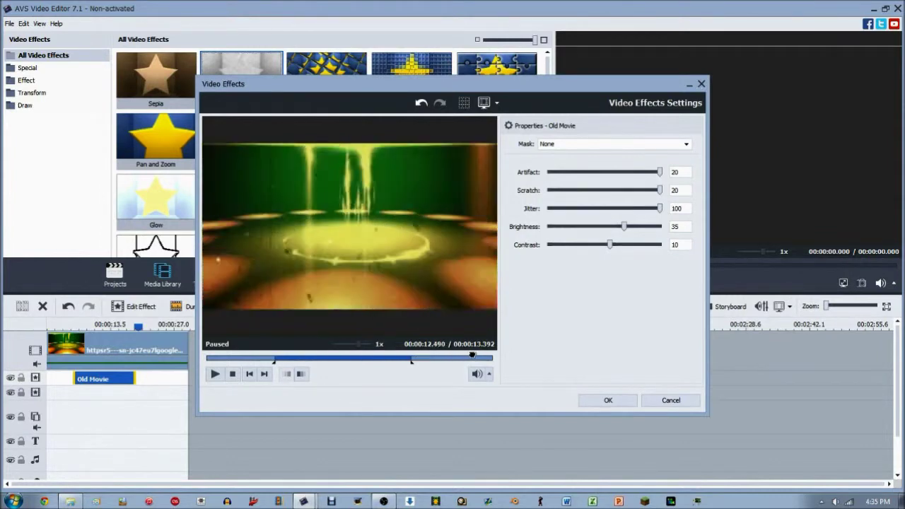
- Confirm the faded Old Movie settings with OK and return to the main timeline
click(607, 400)
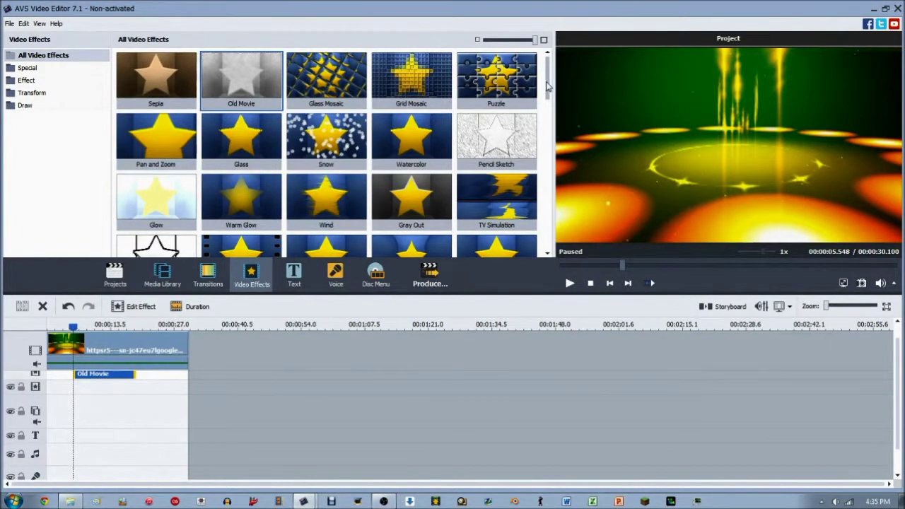
scroll(548, 85, down, 5)
scroll(544, 71, up, 5)
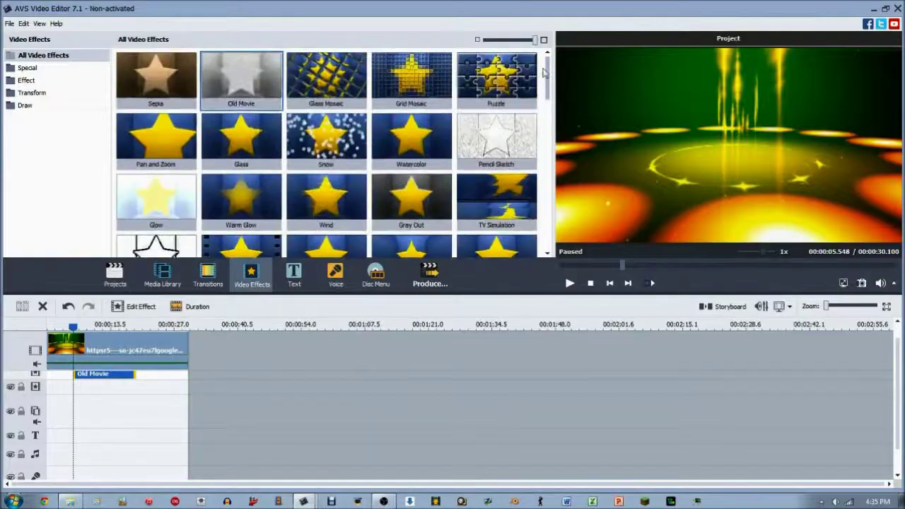